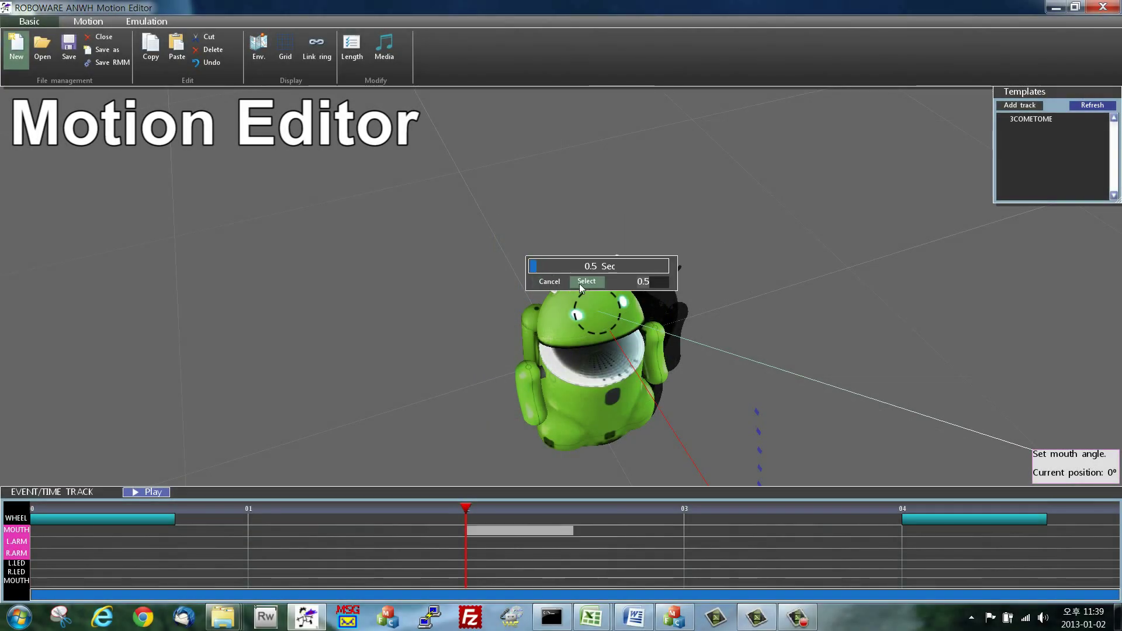
- Extend the mouth movement to run from second 2 to second 3
click(581, 288)
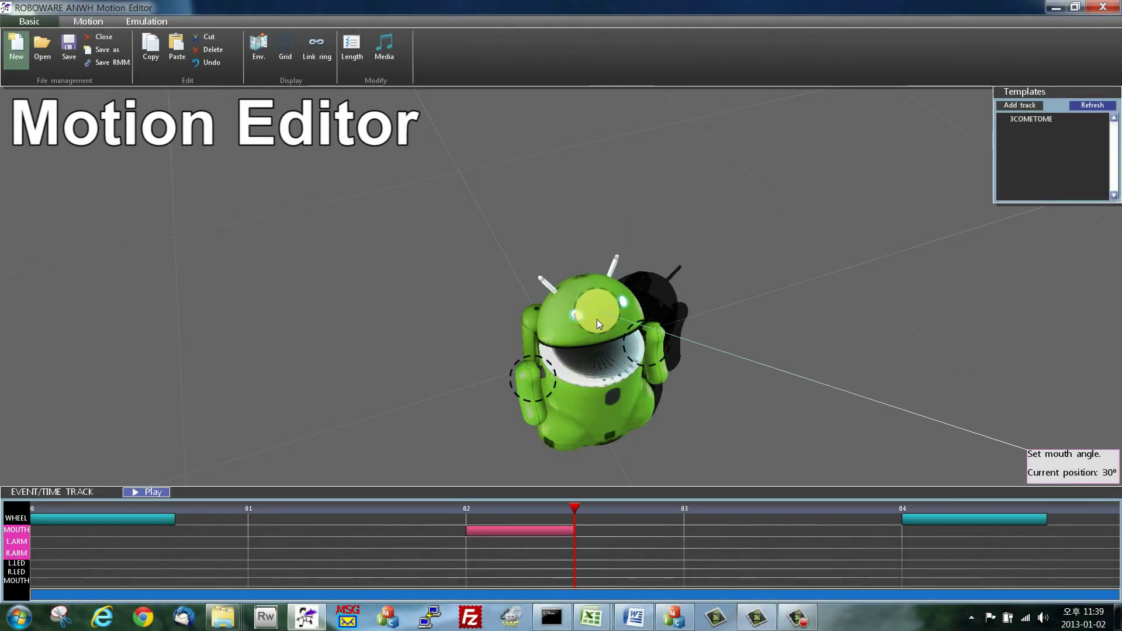
click(575, 531)
click(594, 346)
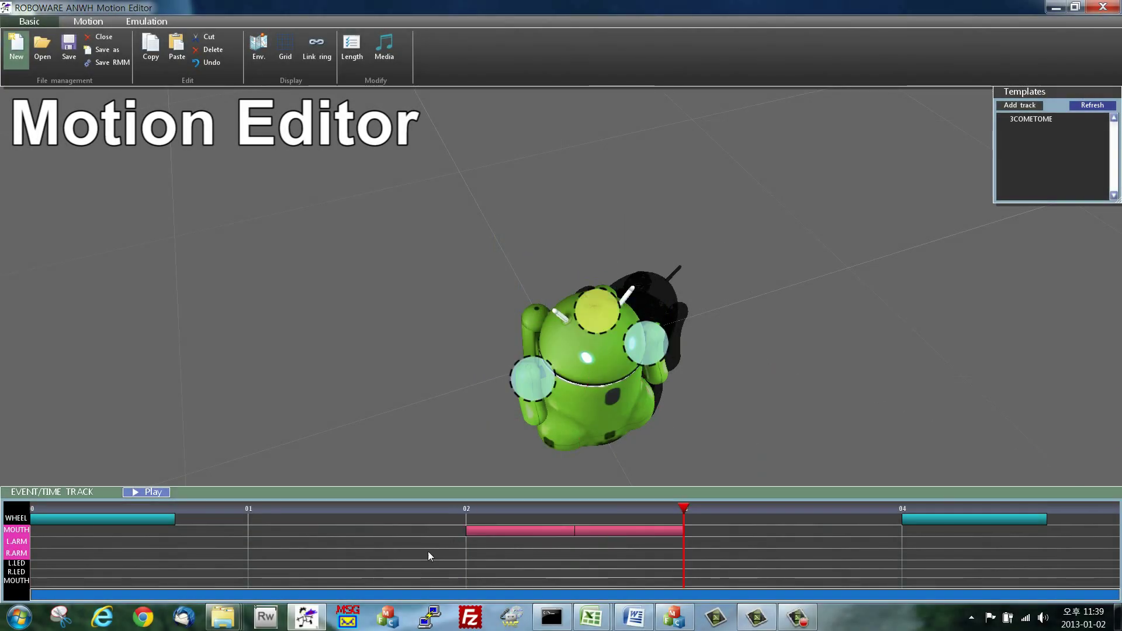
- Raise both arms at 0 s with 0.5 s durations
click(24, 543)
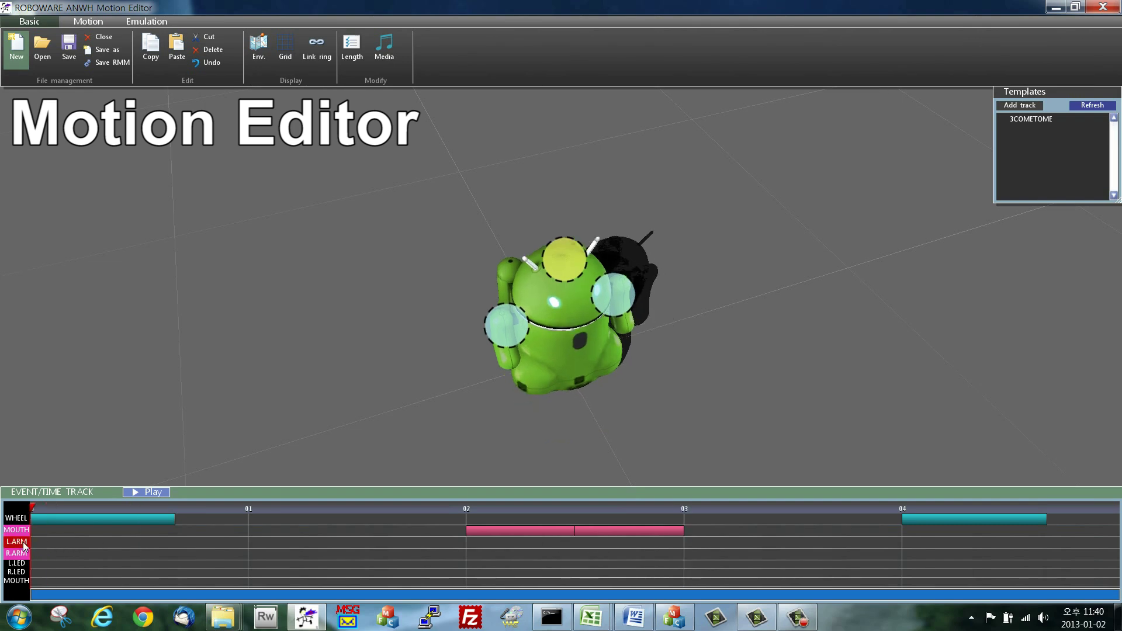
drag(481, 327, 468, 255)
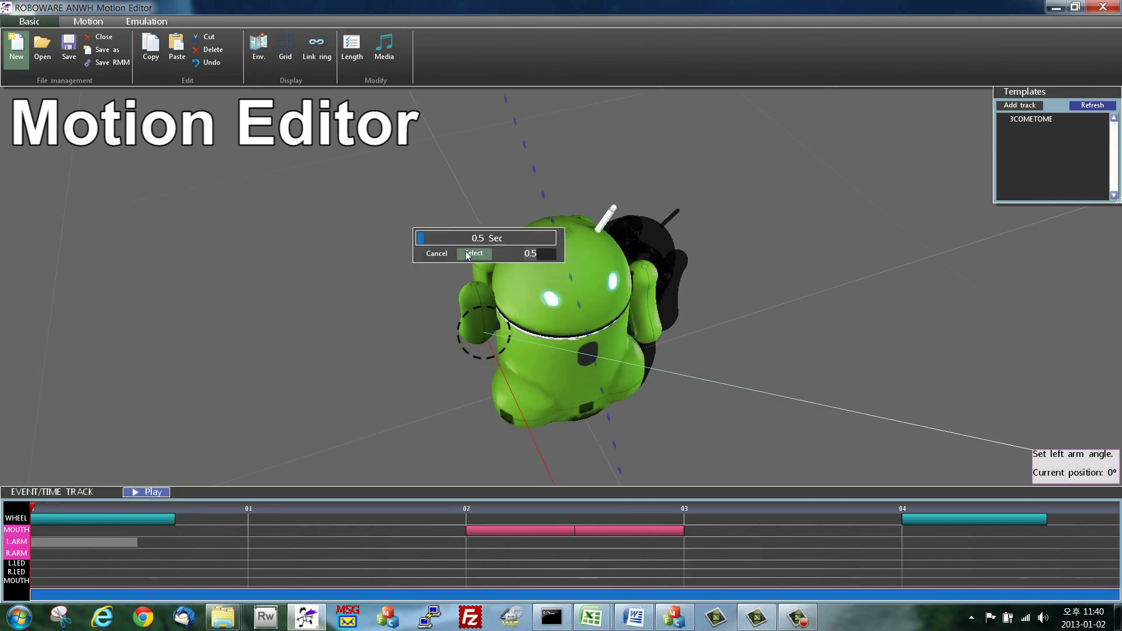
click(474, 253)
drag(636, 290, 640, 213)
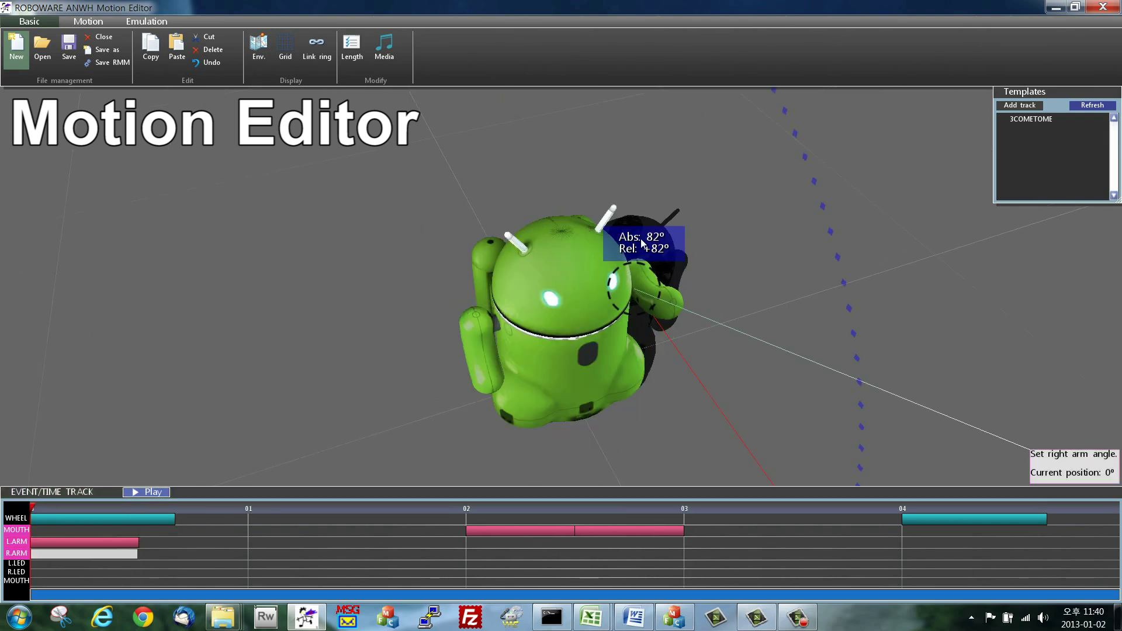
click(644, 219)
- Raise both arms again at second 4 with 0.5 s durations
click(902, 513)
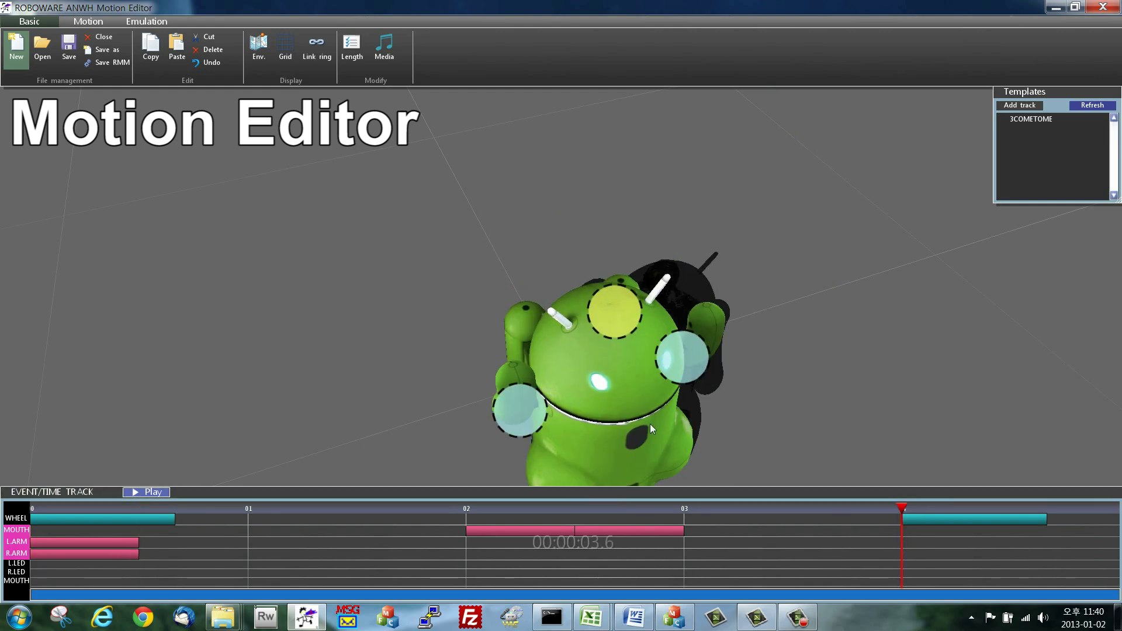
drag(492, 263, 473, 404)
click(473, 427)
drag(645, 369, 653, 314)
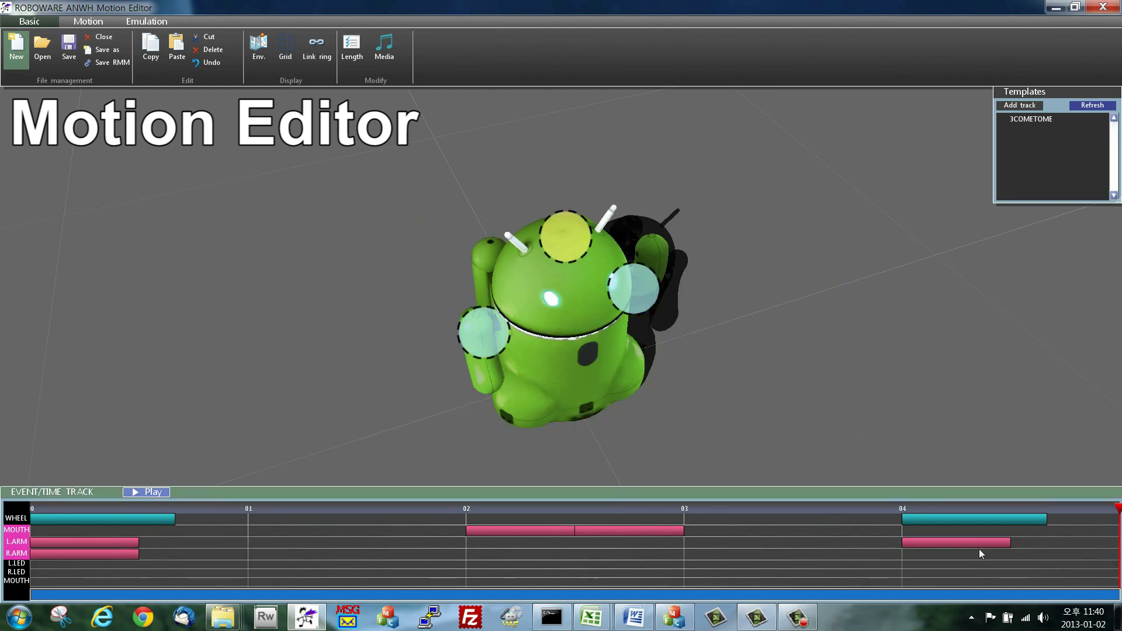
scroll(684, 359, up, 2)
click(709, 363)
scroll(708, 363, down, 3)
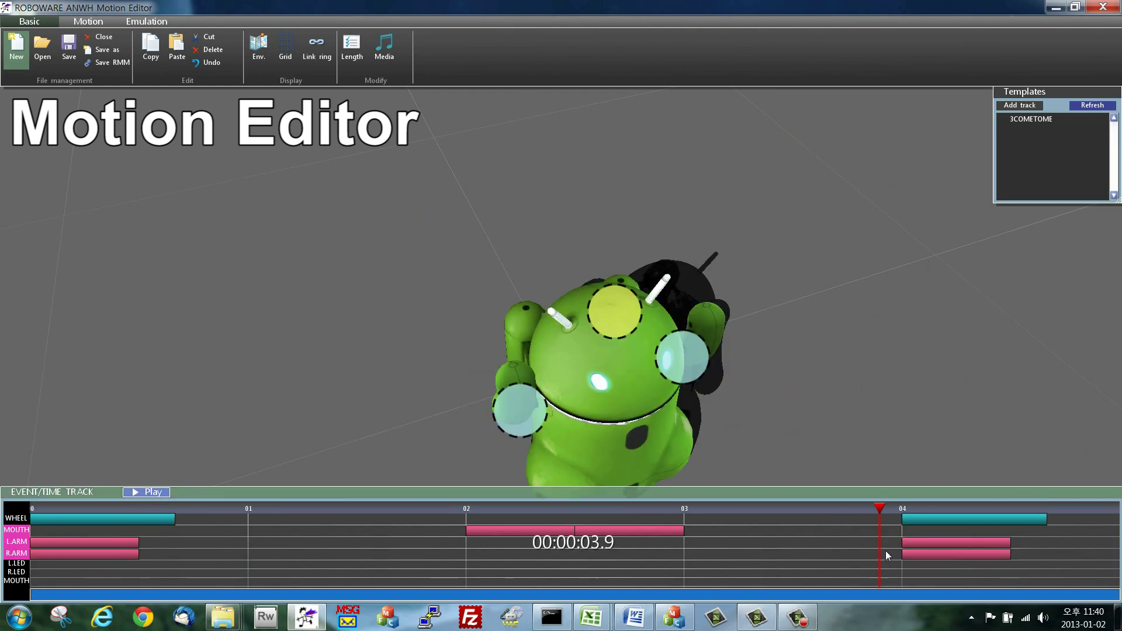
- Preview the whole motion from the start
click(307, 553)
key(space)
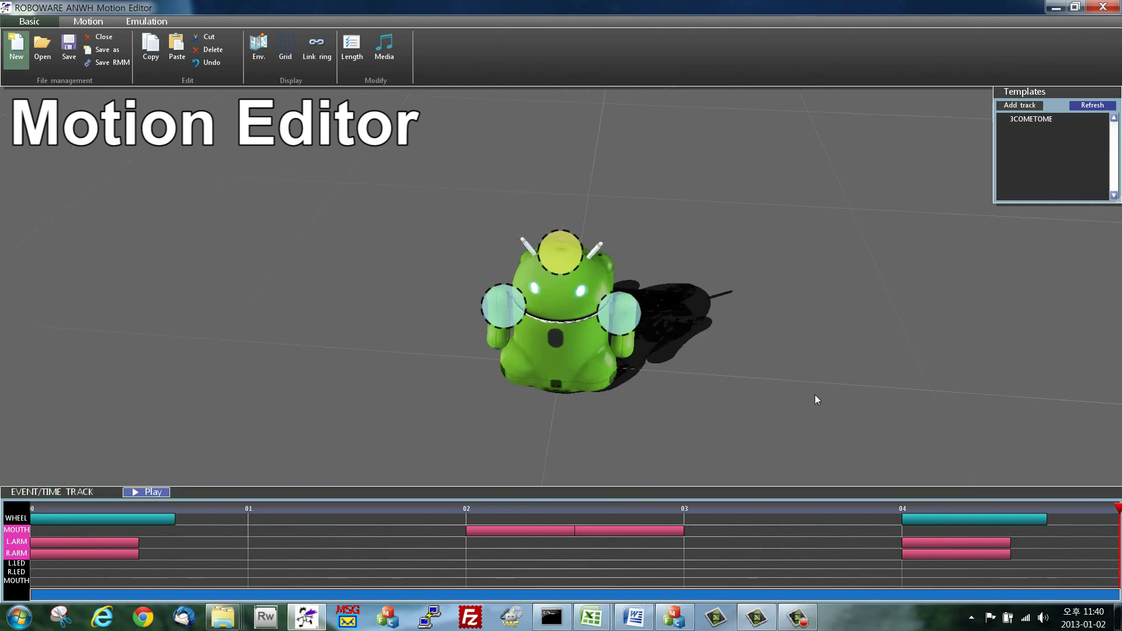
key(space)
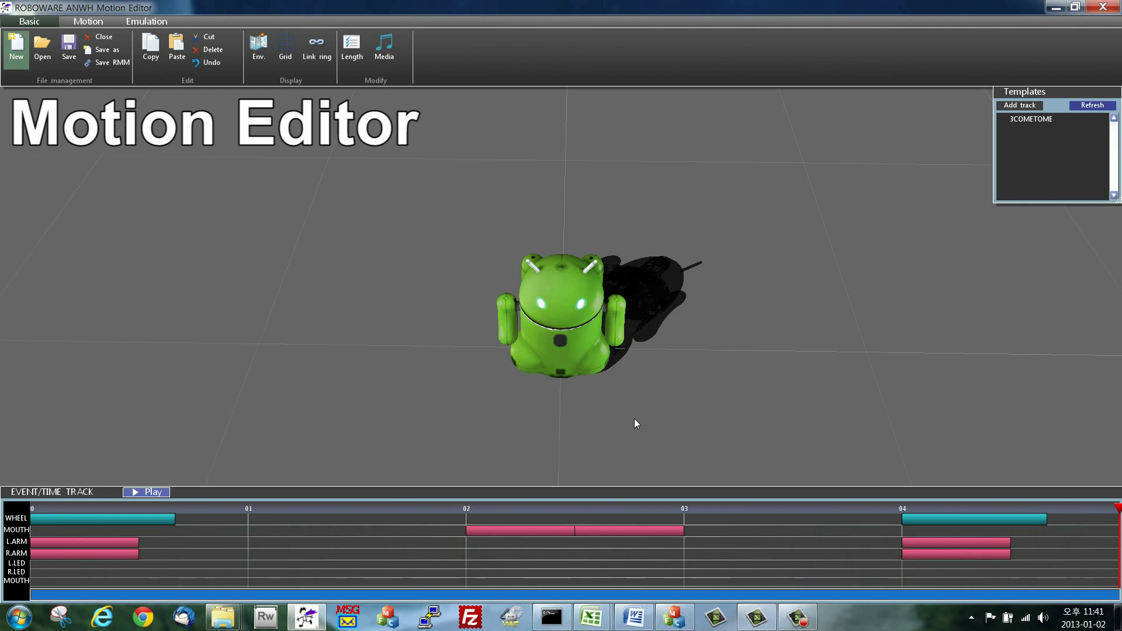
scroll(638, 422, up, 3)
- Add a green right-LED event lasting 2.0 seconds at the start
click(499, 205)
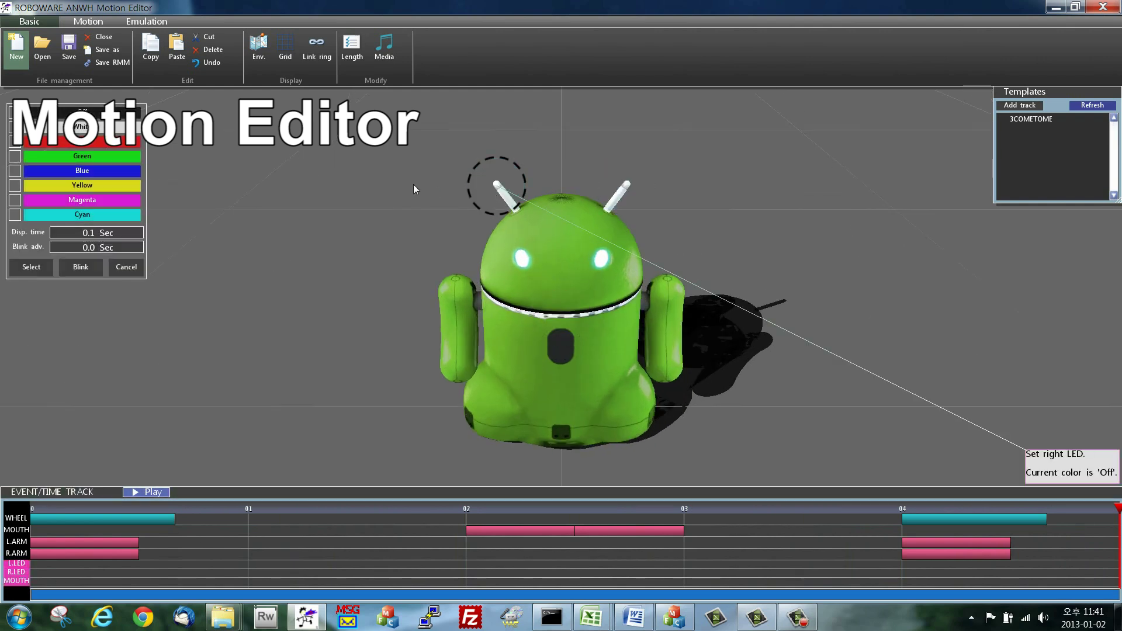
click(15, 157)
click(70, 235)
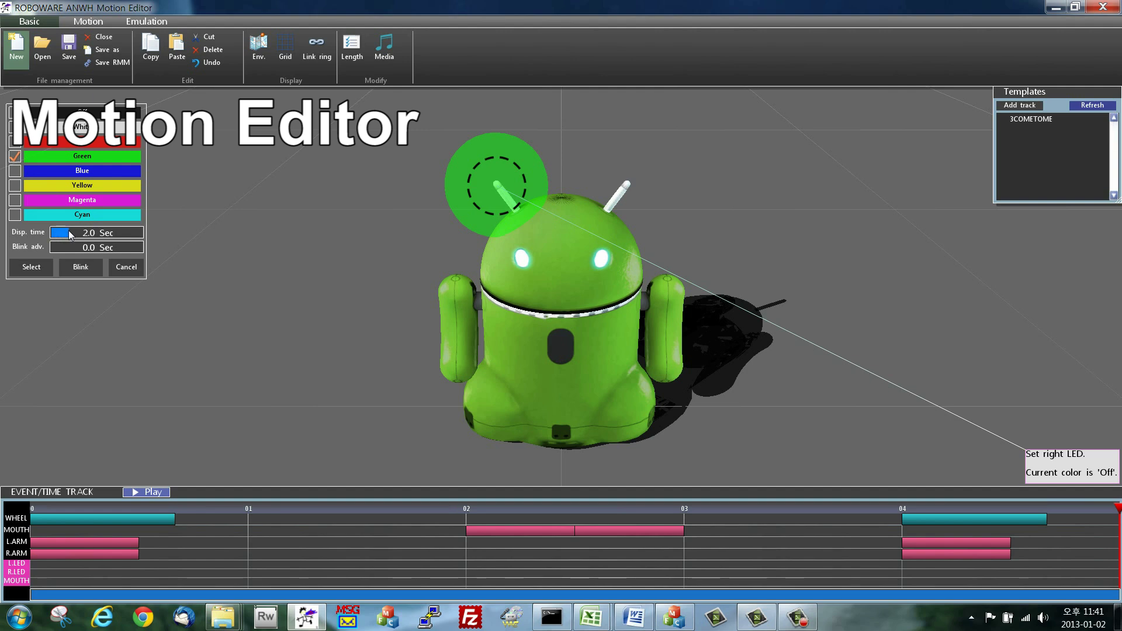
click(39, 272)
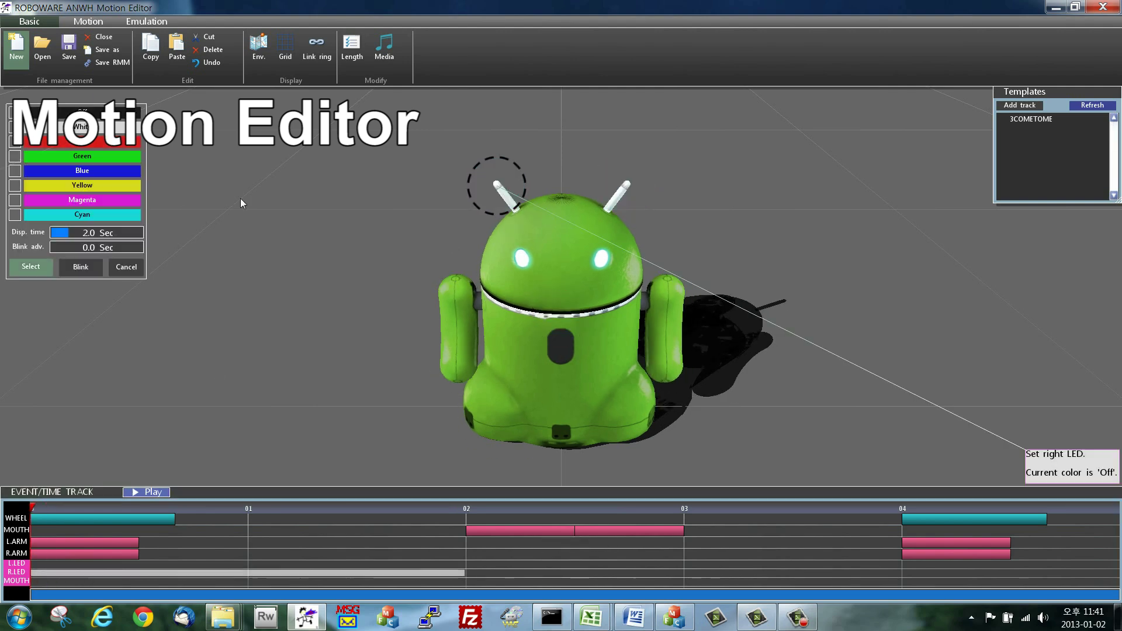
- From second 2, add magenta and cyan blink events for the right LED
click(31, 266)
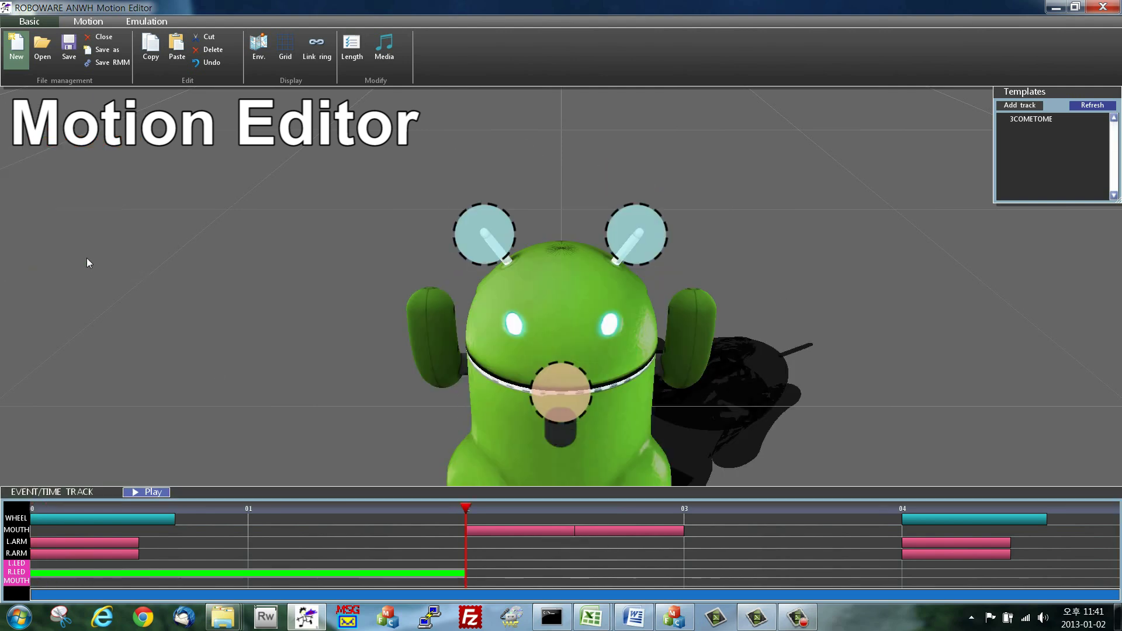
click(14, 199)
click(31, 267)
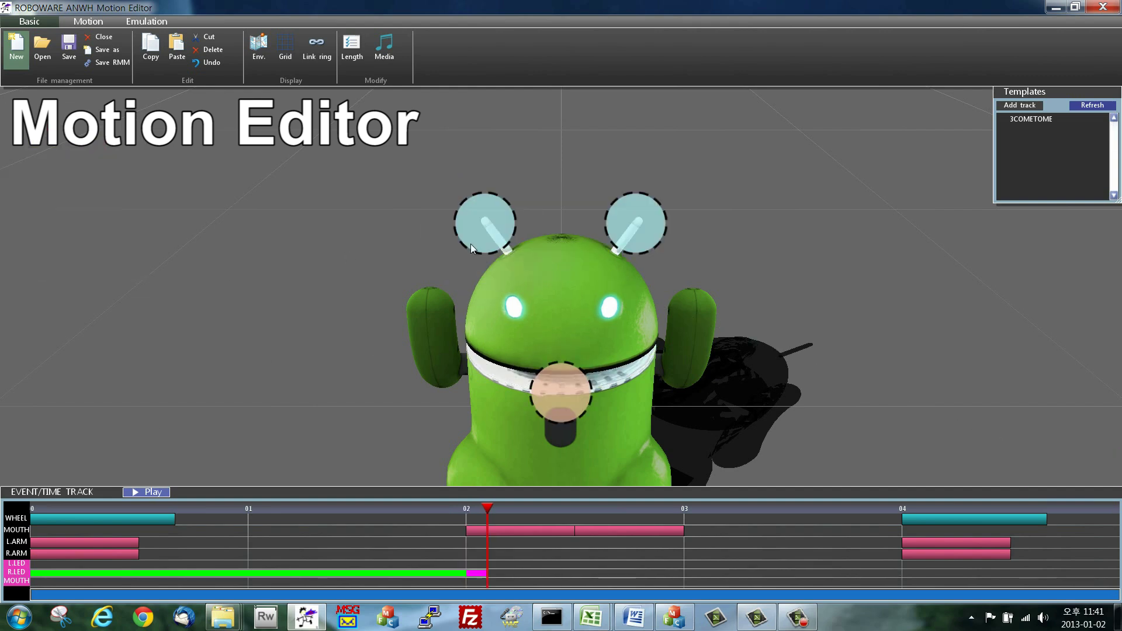
click(16, 215)
click(31, 267)
drag(513, 578, 691, 576)
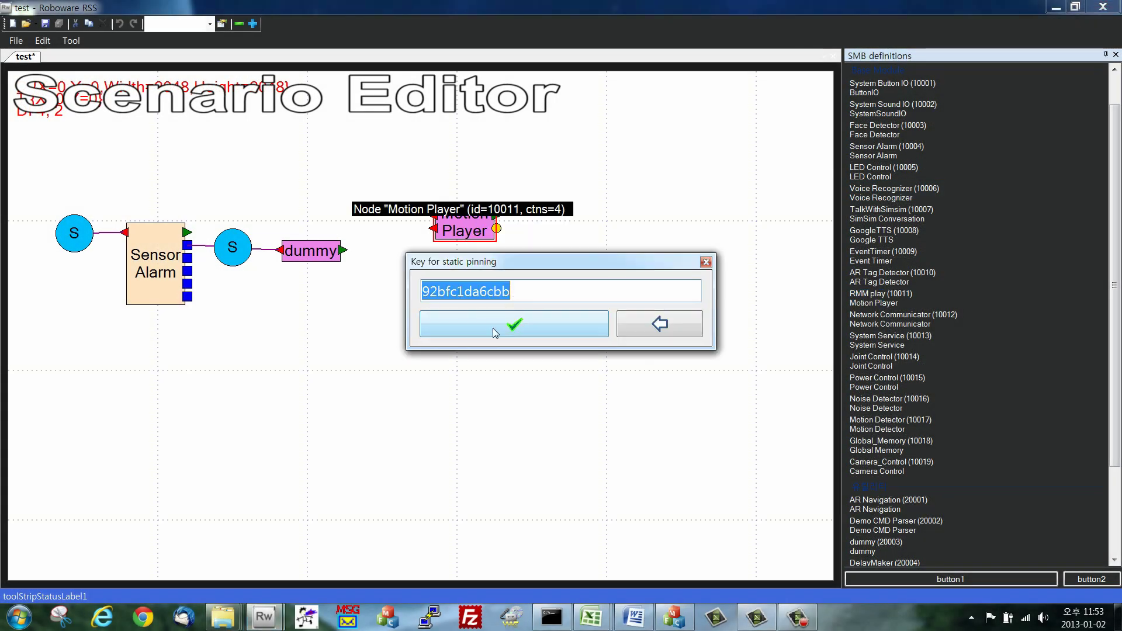
- Check the System Sound node's properties, then open the sound link's script for sound1.wav
click(494, 332)
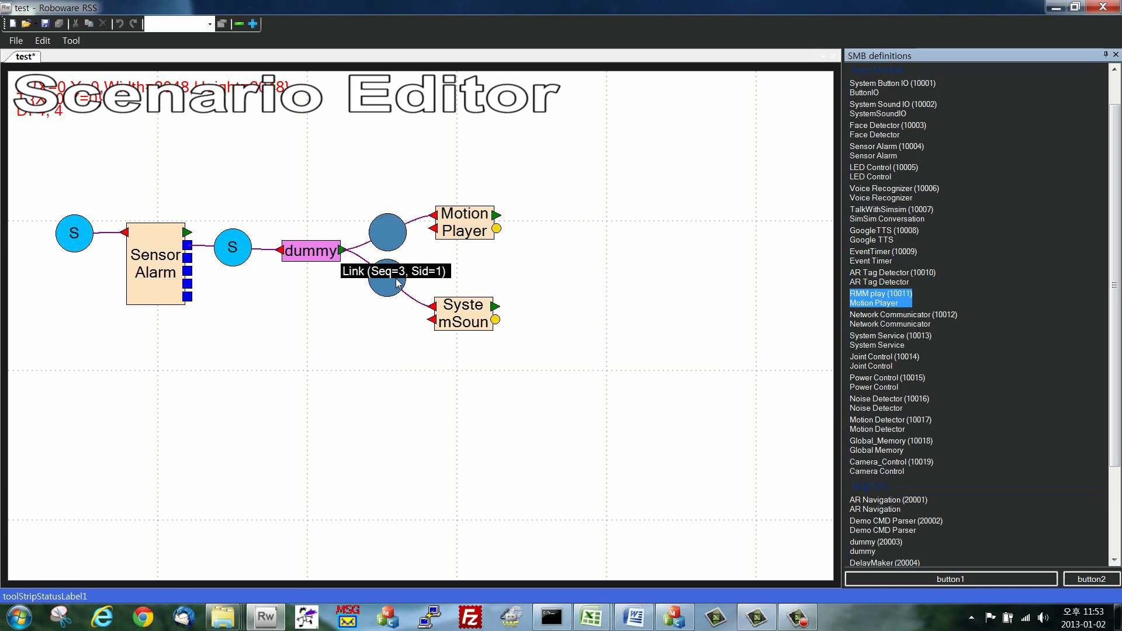
double_click(387, 279)
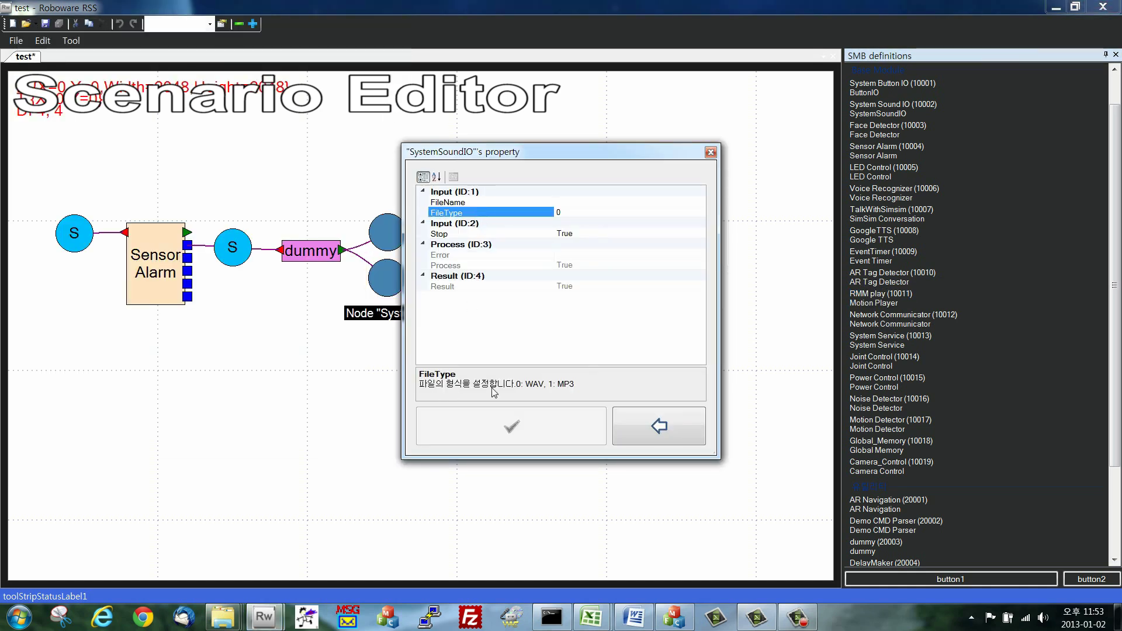
click(660, 427)
double_click(389, 263)
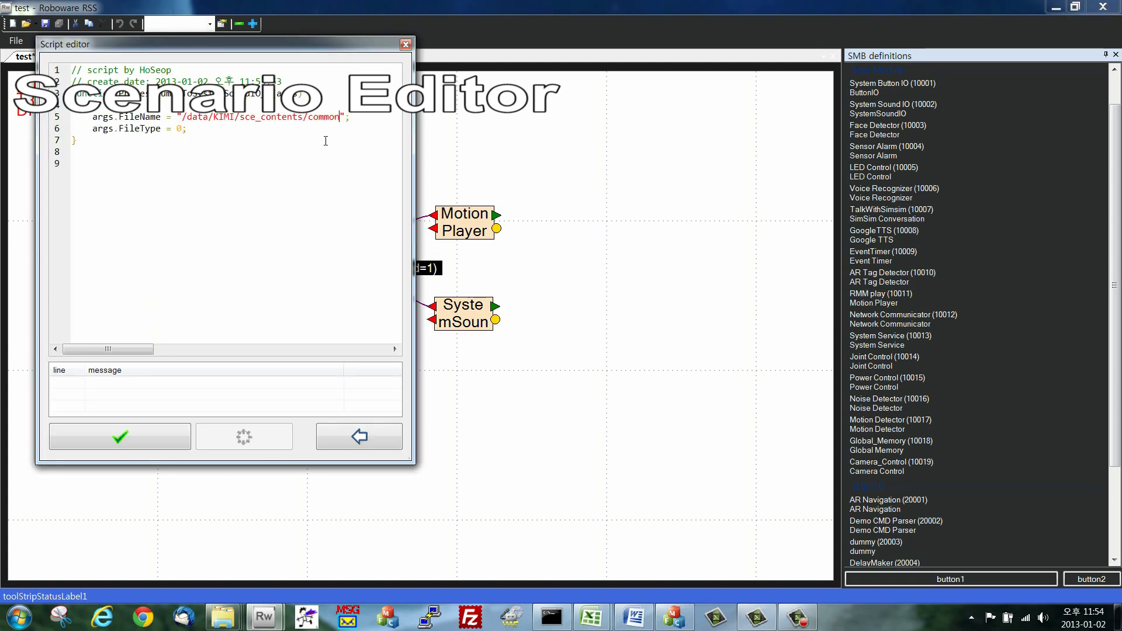
text(und1.wav)
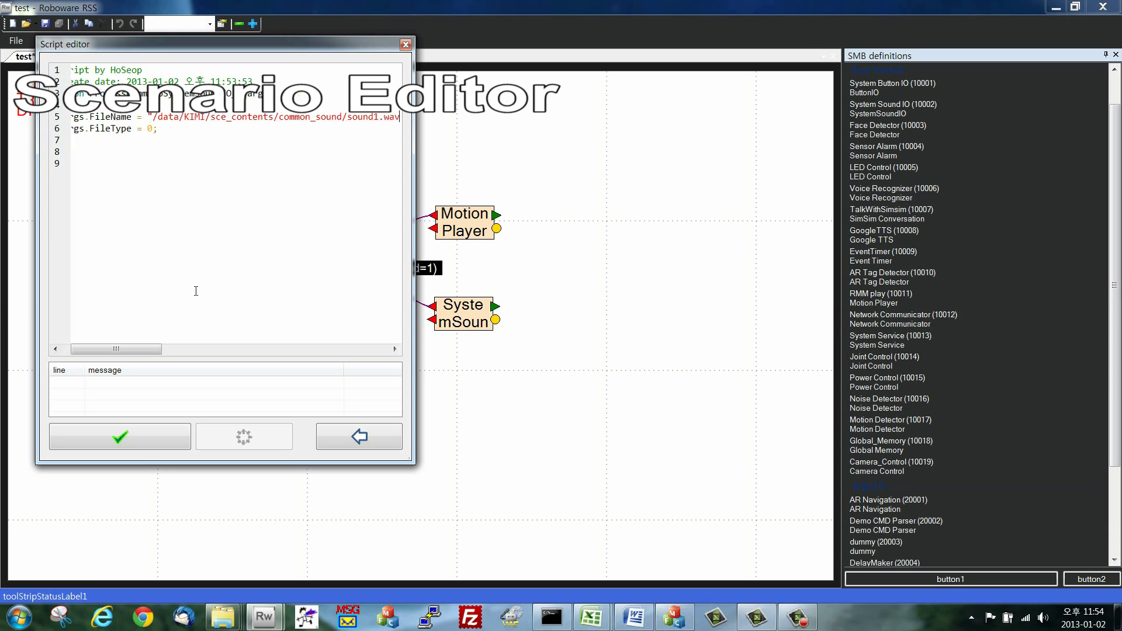
text(";)
- Accept the sound1.wav script and review the Motion Player node's properties
click(149, 444)
double_click(428, 214)
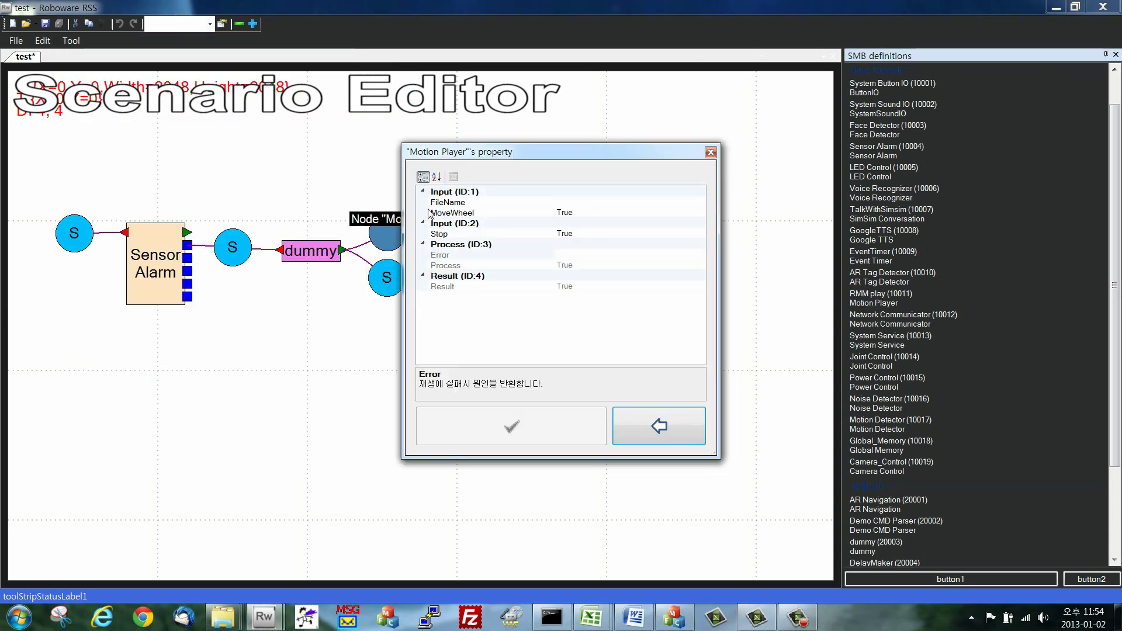
click(658, 421)
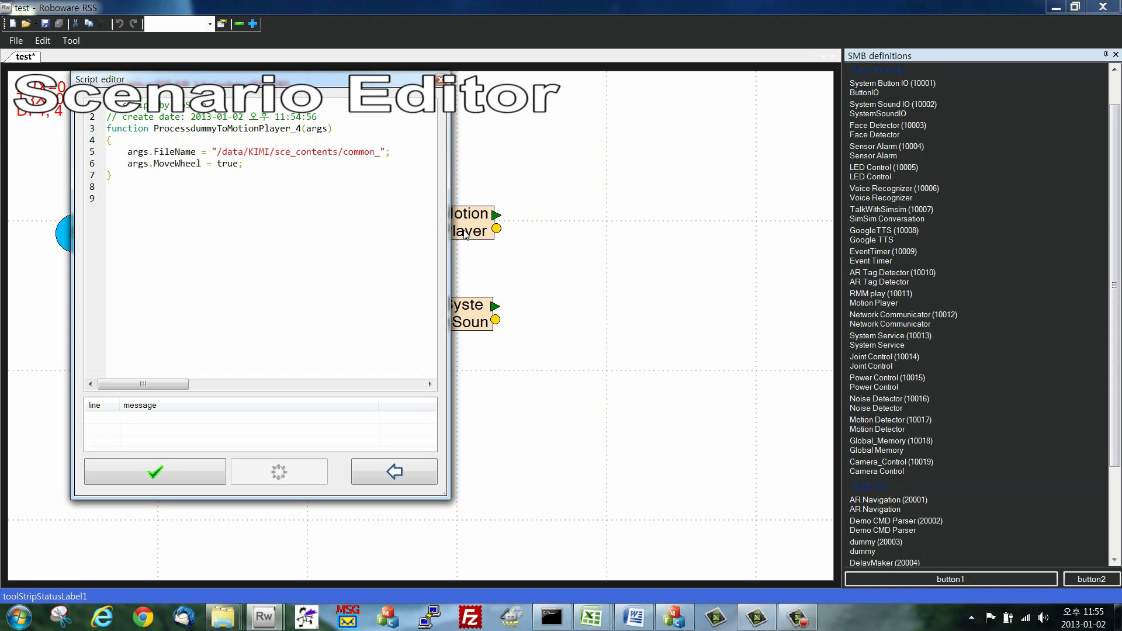
text(motion1.rmm)
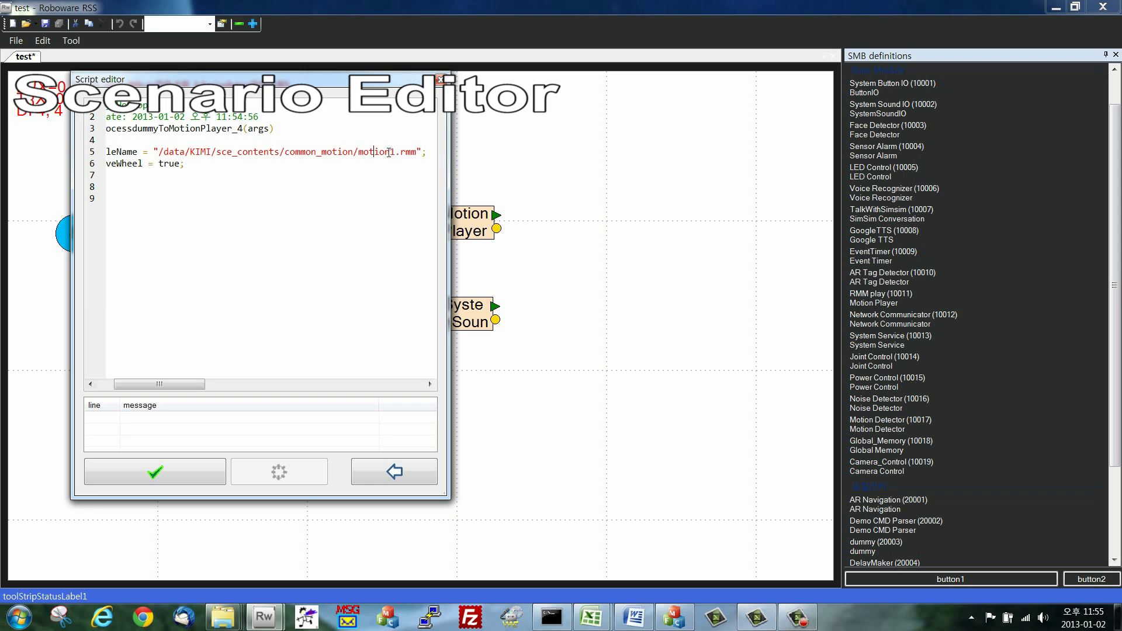